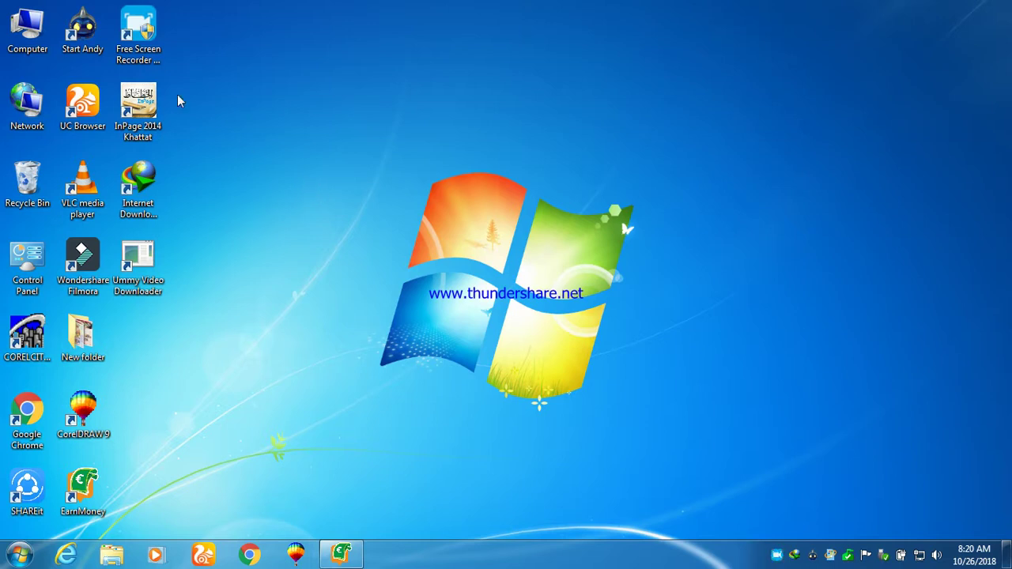
# Step: Open the Photoshop.rar archive from Local Disk D (D:) in WinRAR
pyautogui.doubleClick(31, 44)
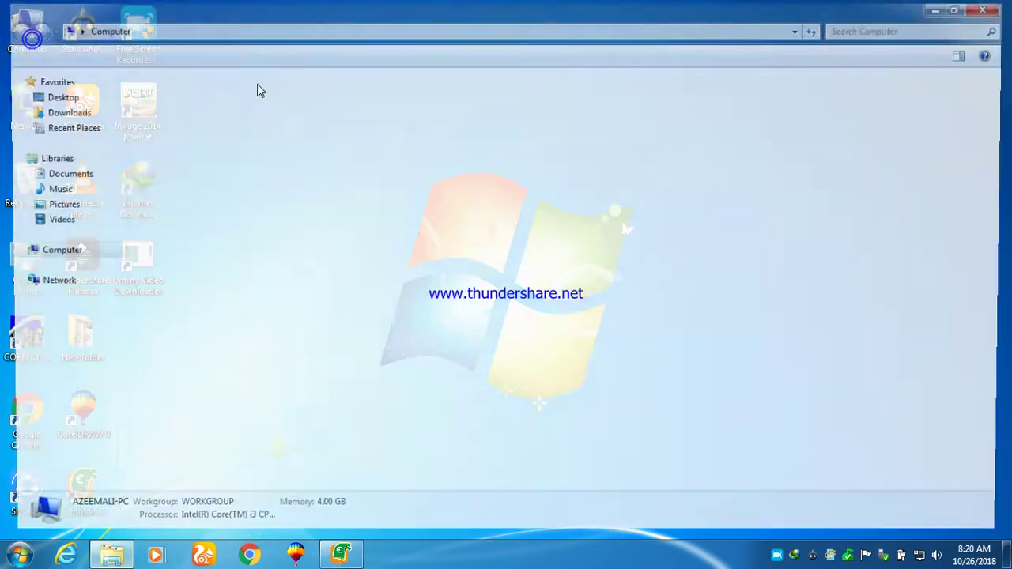
pyautogui.doubleClick(409, 103)
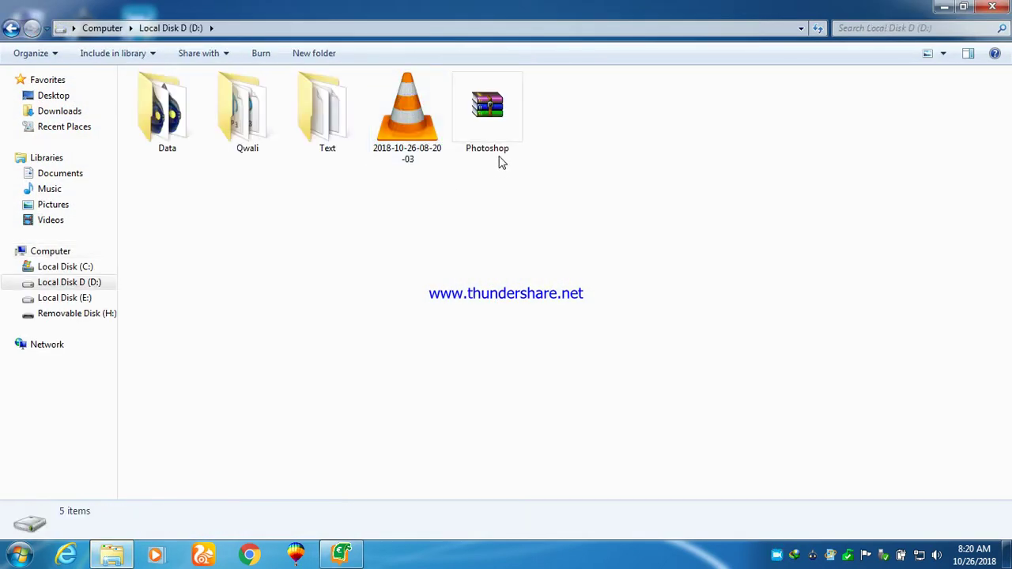
pyautogui.click(496, 142)
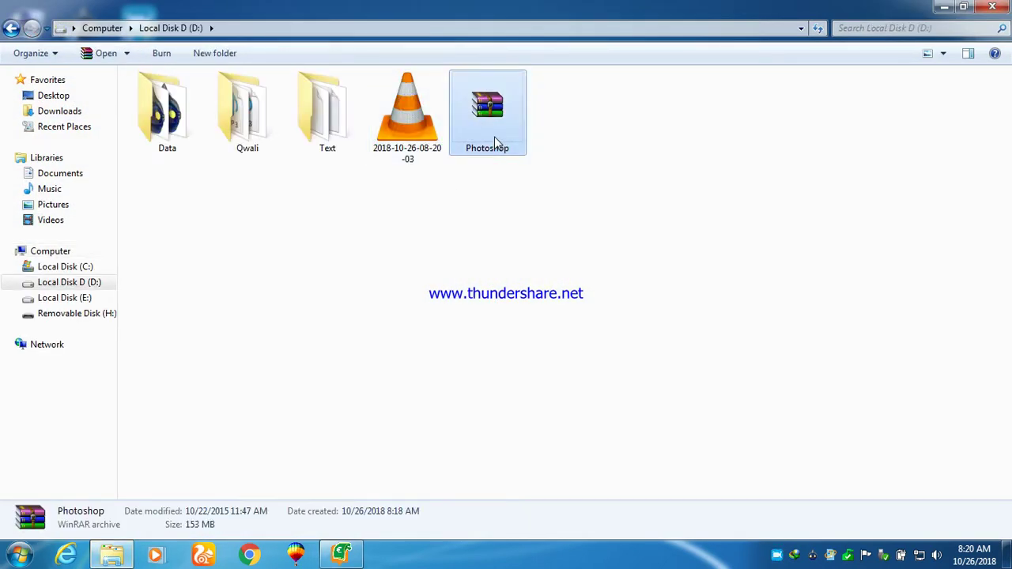
pyautogui.doubleClick(496, 143)
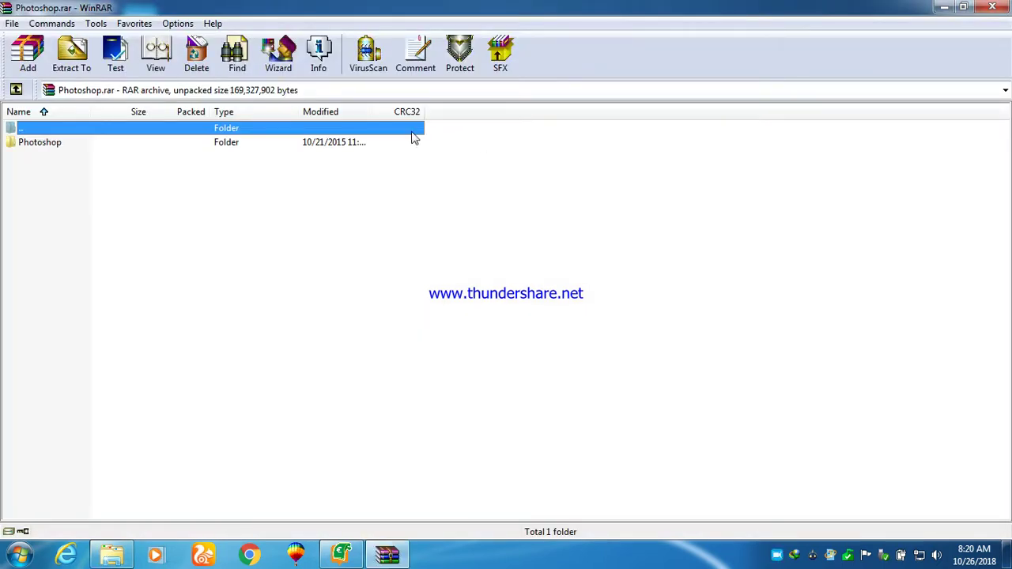
# Step: Run Setup.exe from the archive's Photoshop folder to launch the Photoshop 7.0 installer
pyautogui.doubleClick(357, 140)
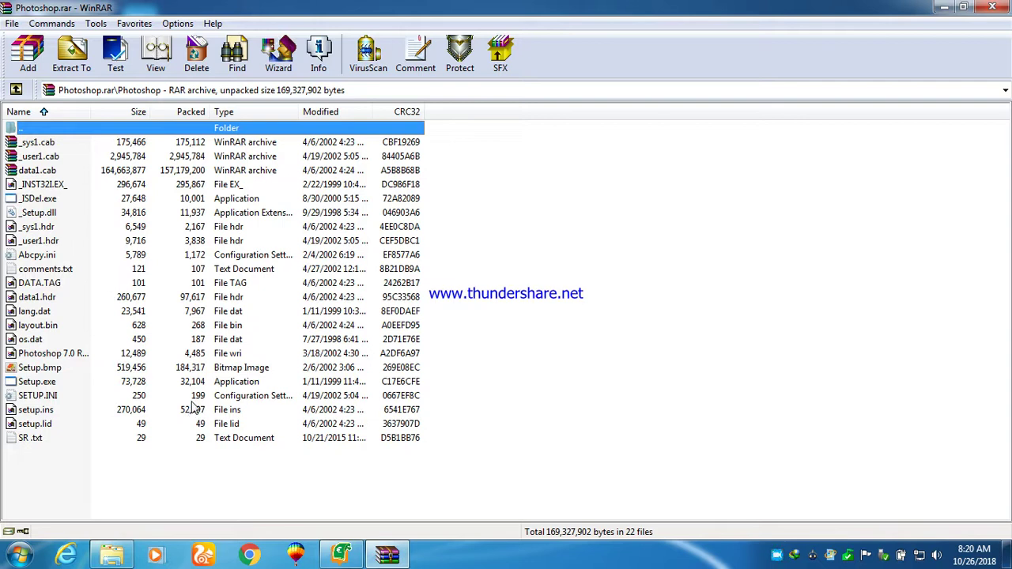
pyautogui.click(196, 383)
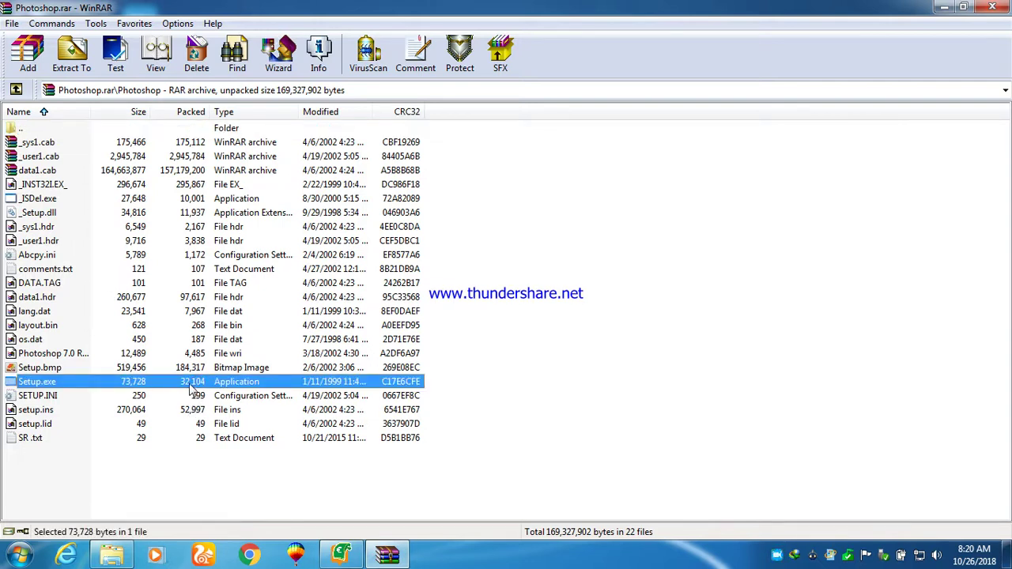
pyautogui.doubleClick(189, 383)
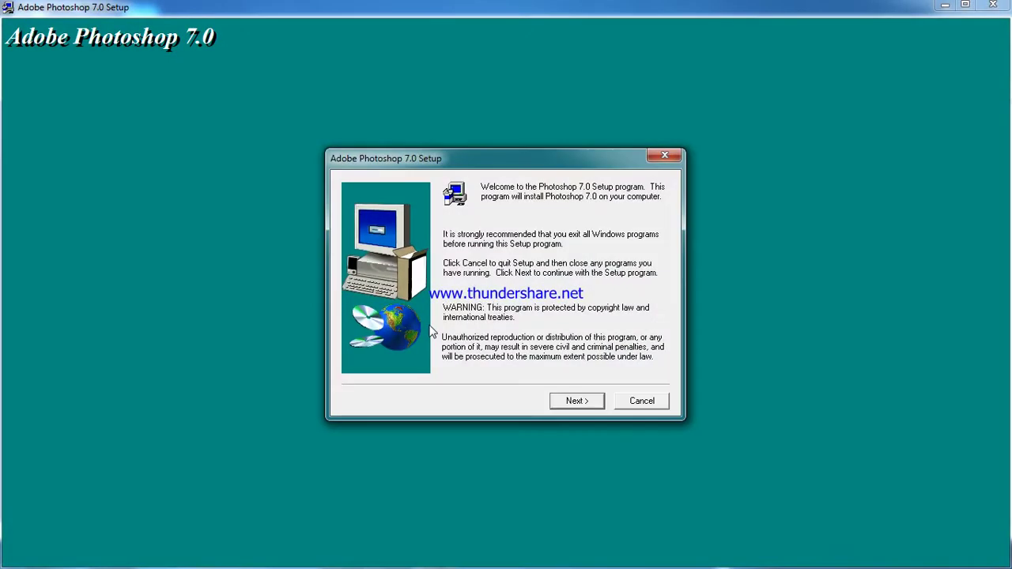
# Step: Get past the welcome, information and language pages, accept the license, then minimize setup
pyautogui.click(566, 401)
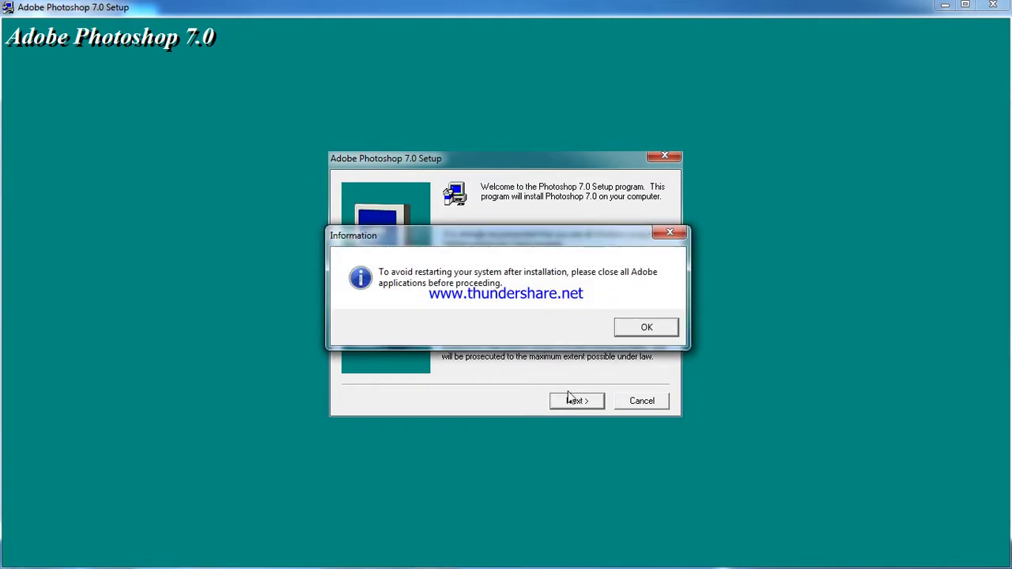
pyautogui.click(633, 328)
pyautogui.click(570, 405)
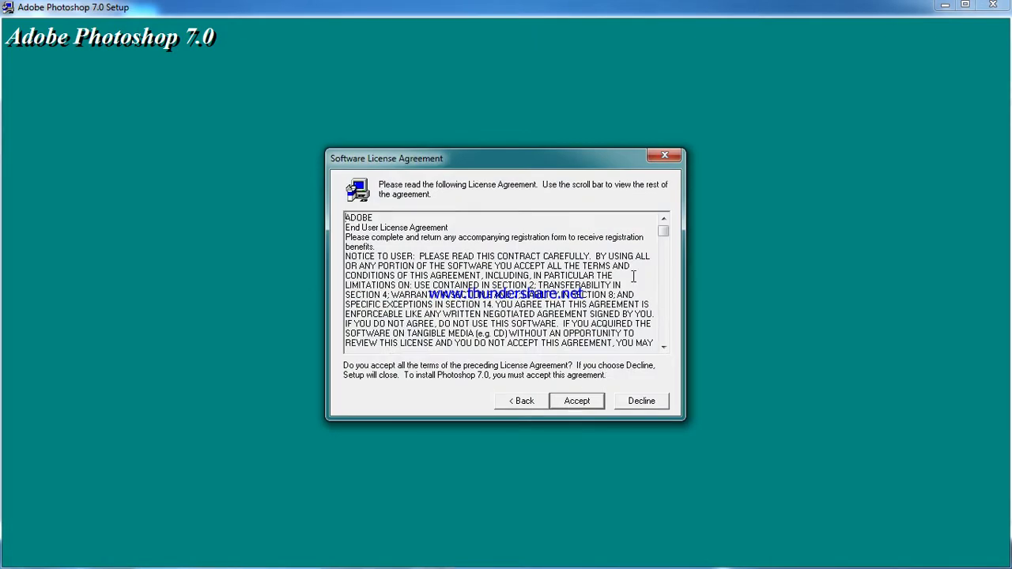
pyautogui.moveTo(663, 237); pyautogui.dragTo(664, 341)
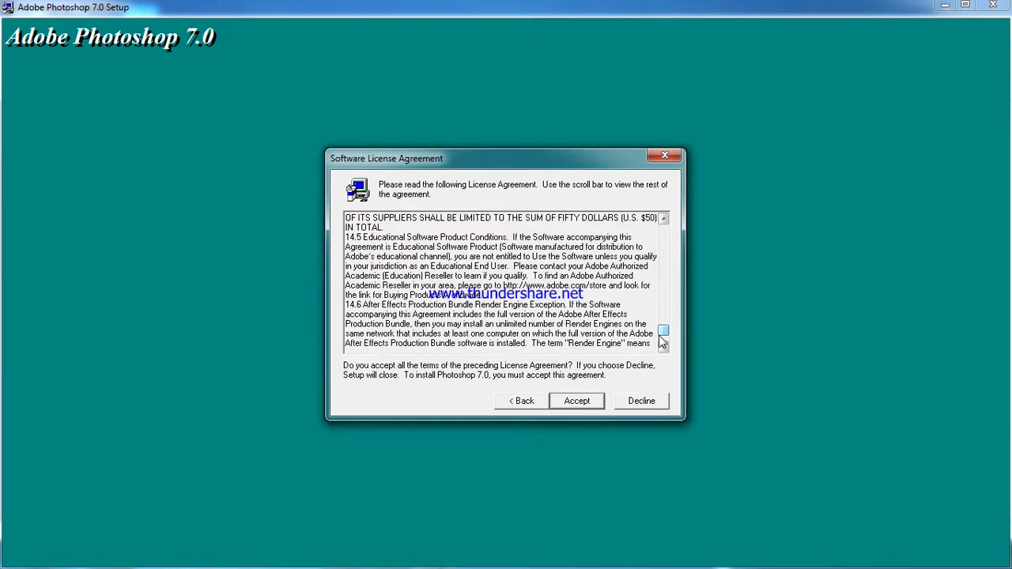
pyautogui.click(580, 405)
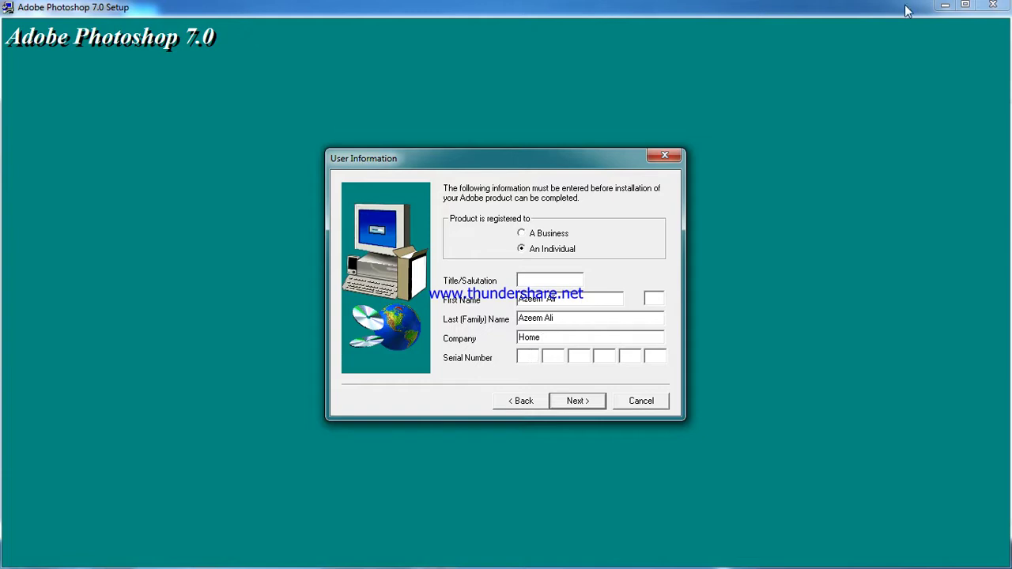
pyautogui.click(943, 7)
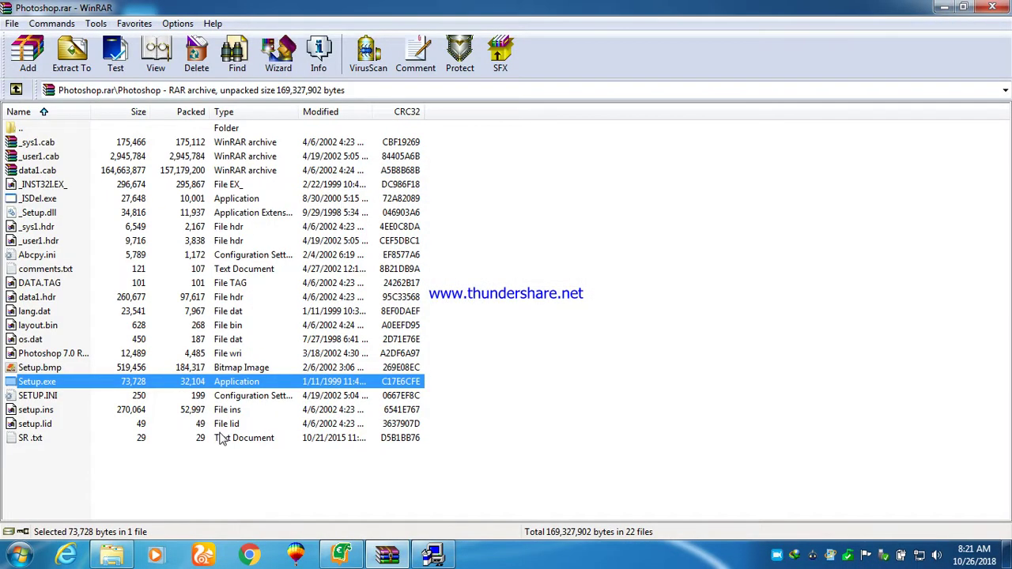
# Step: Copy the serial number from SR.txt in Notepad and return to the installer
pyautogui.click(240, 443)
pyautogui.doubleClick(239, 442)
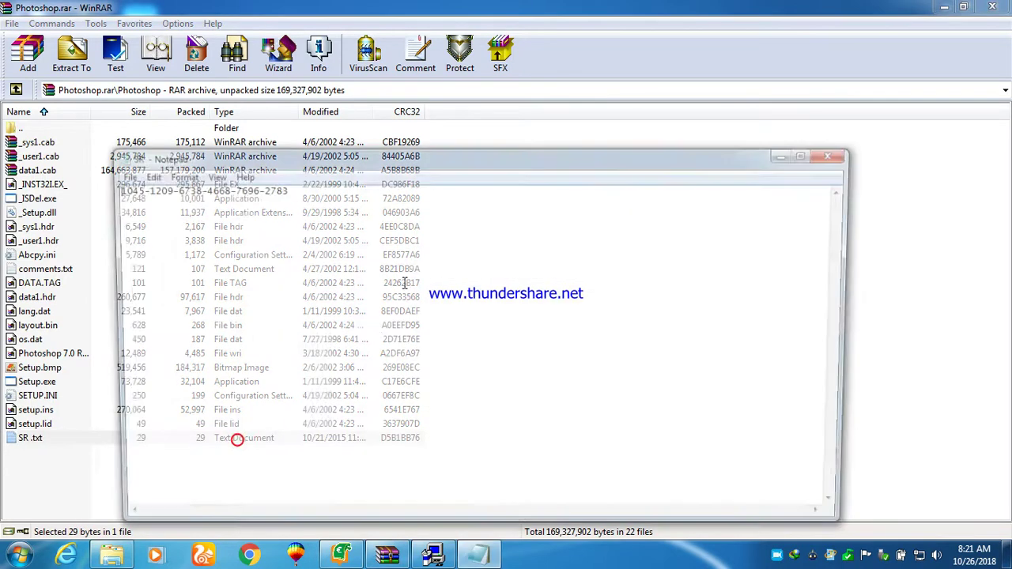
pyautogui.moveTo(455, 239)
pyautogui.mouseDown()
pyautogui.moveTo(234, 216)
pyautogui.moveTo(83, 219)
pyautogui.mouseUp()
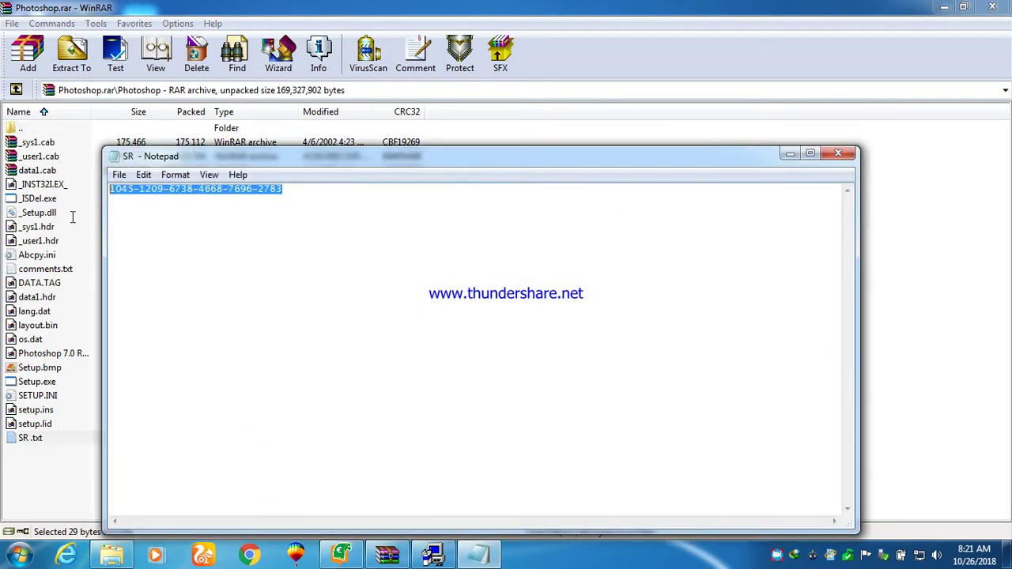
pyautogui.rightClick(133, 196)
pyautogui.click(168, 243)
pyautogui.click(431, 558)
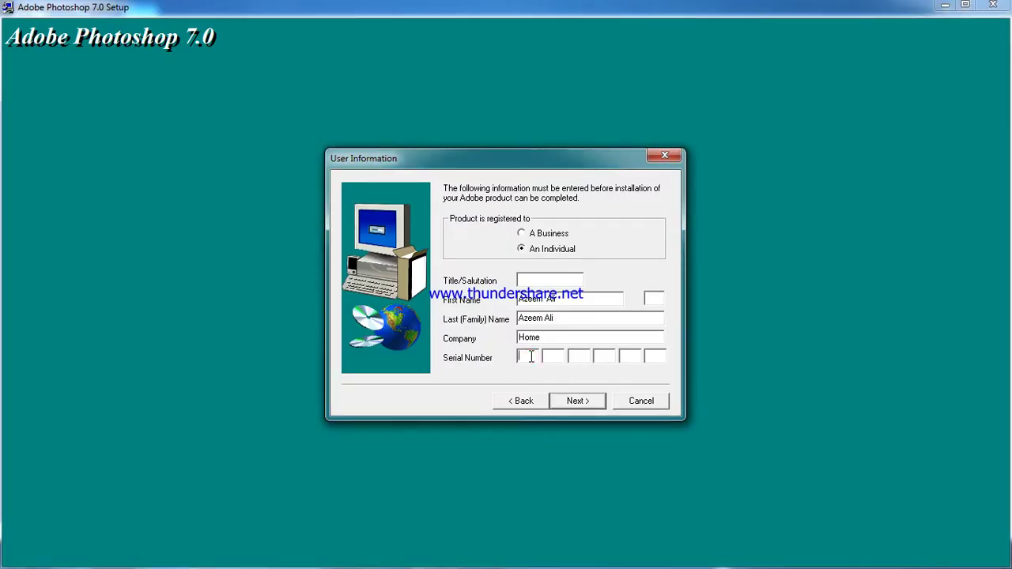
# Step: Paste the serial, register to an individual, confirm the details, and pick Custom installation
pyautogui.hotkey('ctrl', 'v')
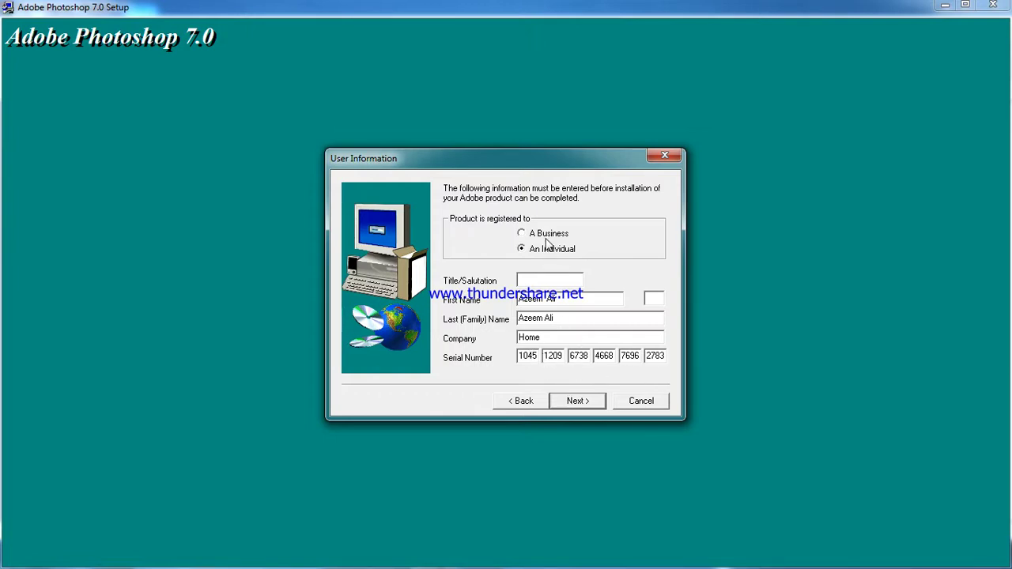
pyautogui.click(544, 250)
pyautogui.click(577, 402)
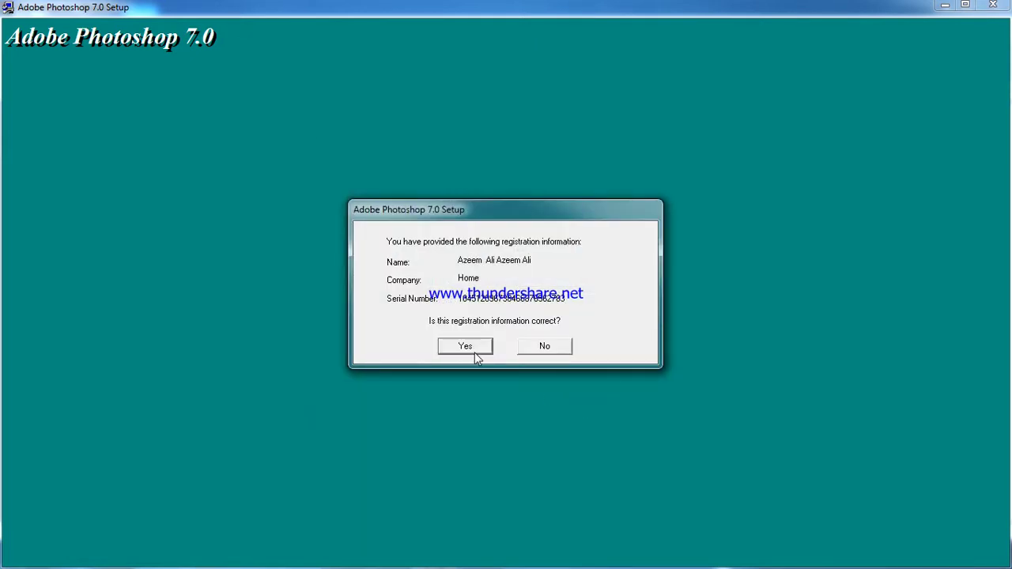
pyautogui.click(478, 351)
pyautogui.click(468, 284)
# Step: Accept the chosen components and file associations, and start copying the installation files
pyautogui.click(575, 401)
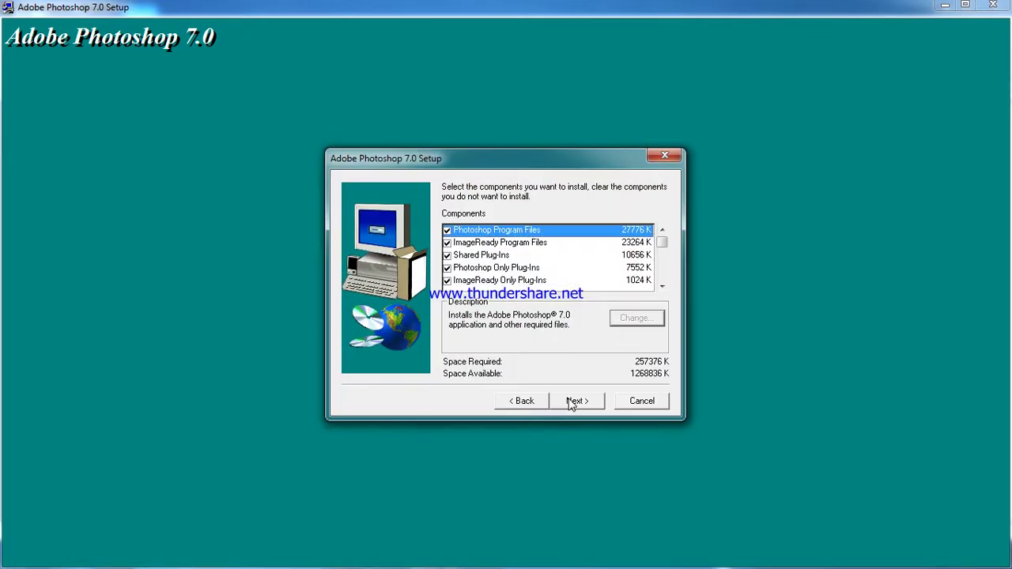
pyautogui.moveTo(662, 243); pyautogui.dragTo(661, 284)
pyautogui.click(578, 401)
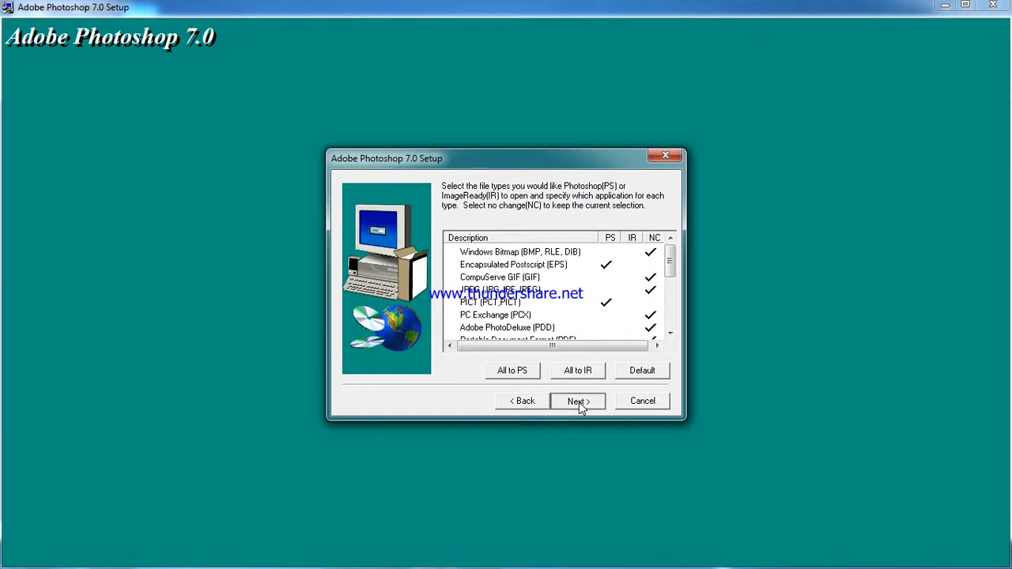
pyautogui.click(579, 402)
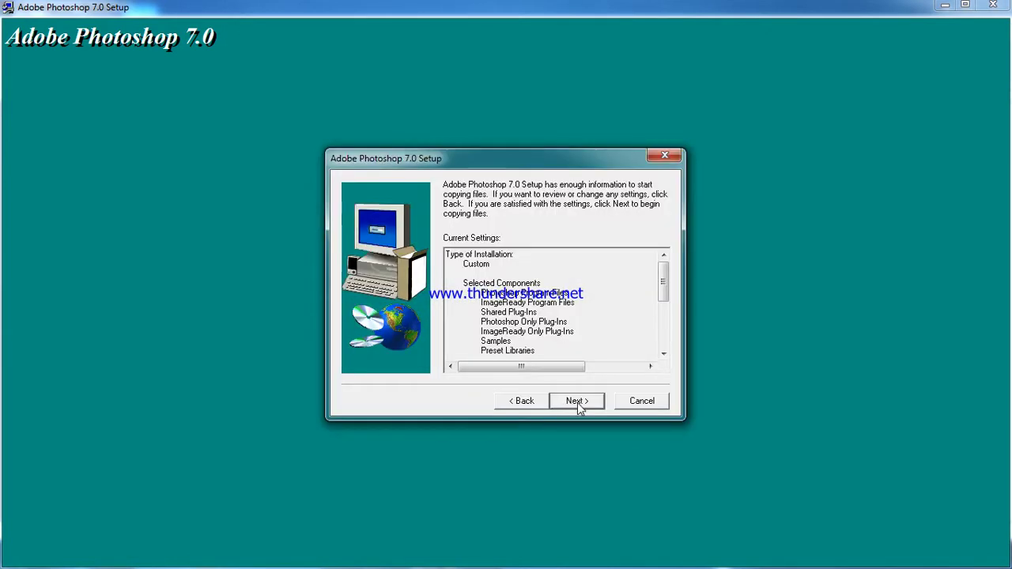
pyautogui.click(578, 403)
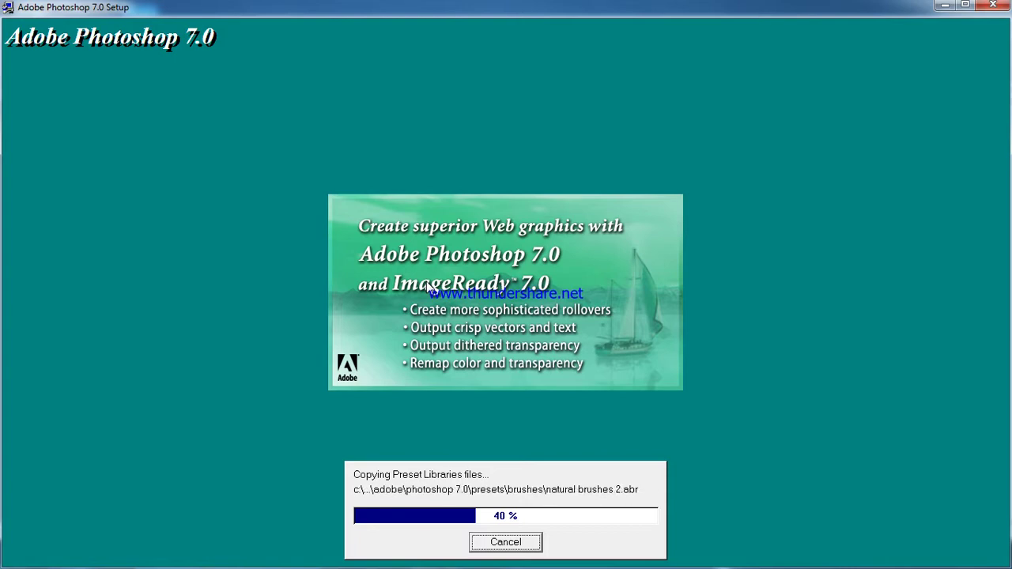
# Step: Close Notepad, the WinRAR archive and the Local Disk (D:) folder, then restore Setup
pyautogui.click(945, 5)
pyautogui.click(838, 152)
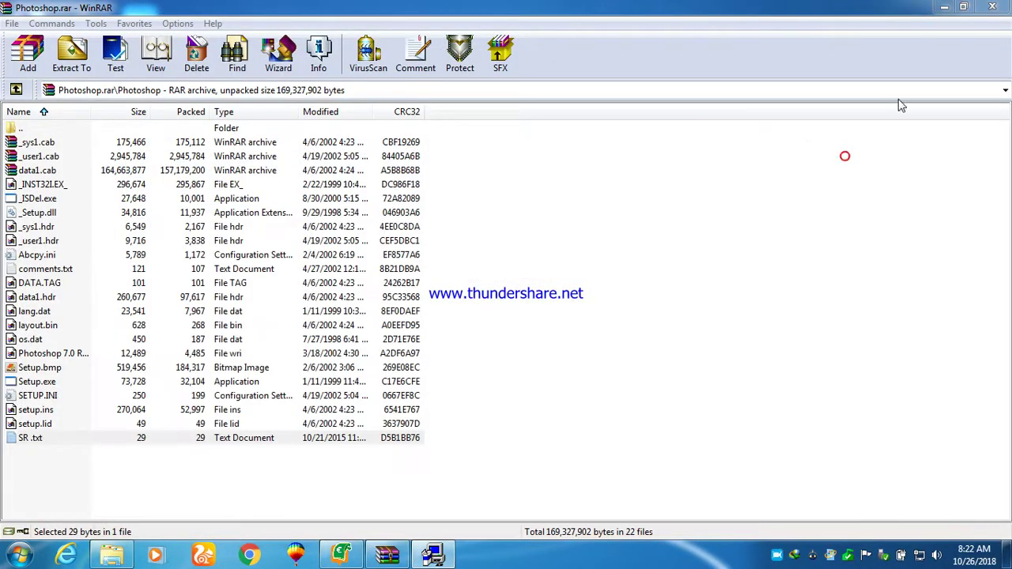
pyautogui.click(990, 7)
pyautogui.click(990, 7)
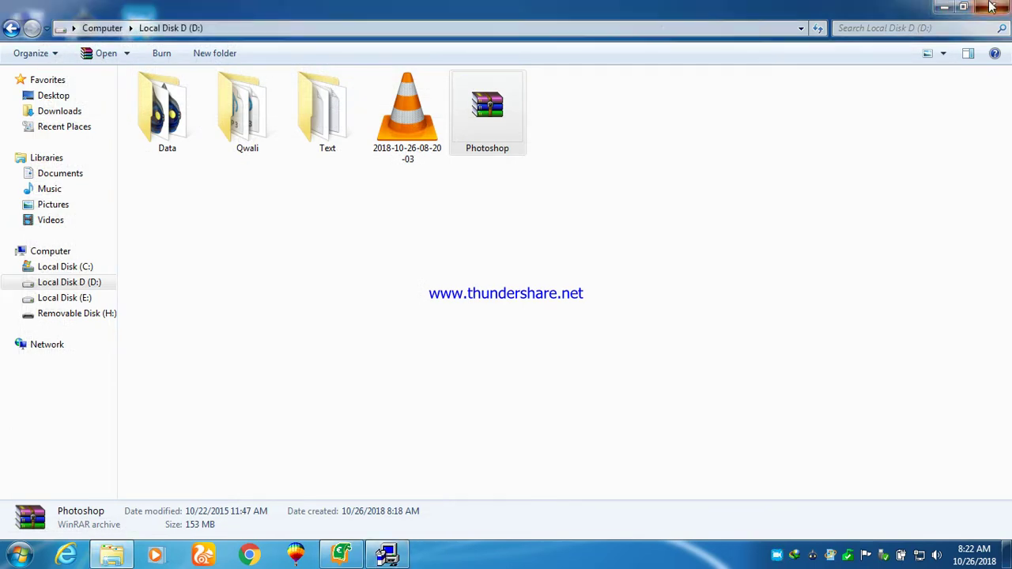
pyautogui.click(386, 554)
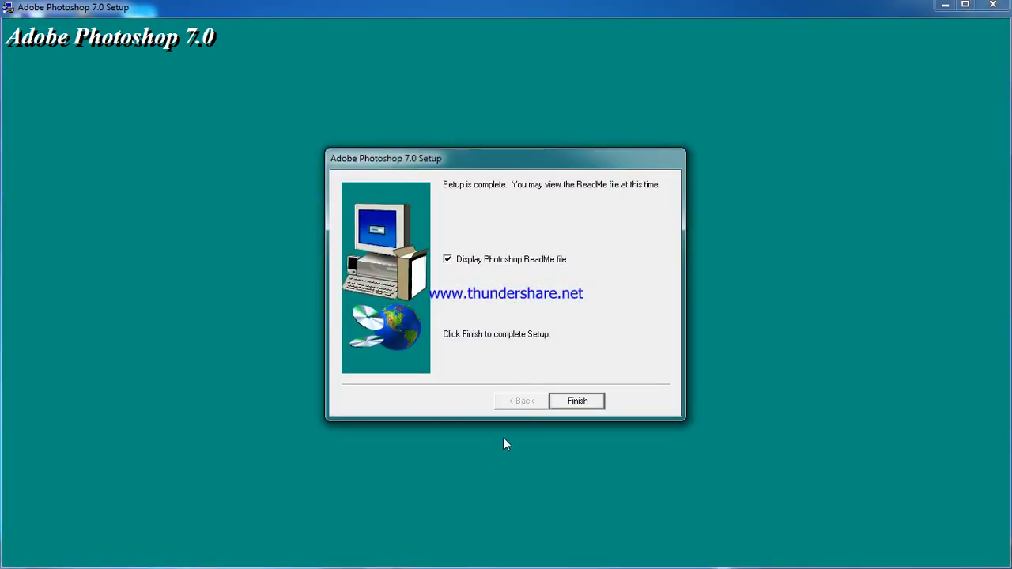
# Step: Finish setup, close the Read Me and the thank-you message, then close the setup window
pyautogui.click(577, 404)
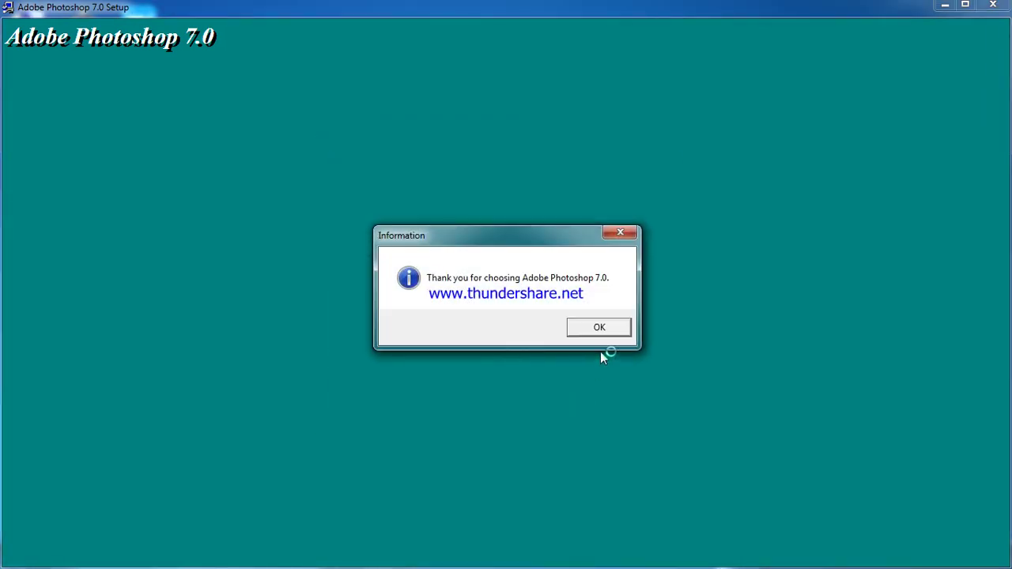
pyautogui.click(605, 333)
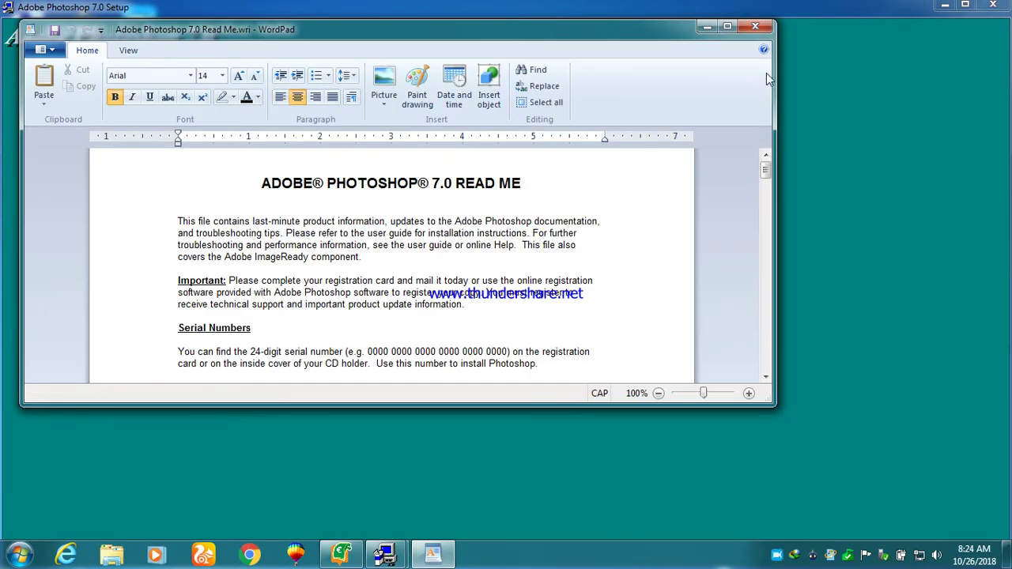
pyautogui.click(756, 29)
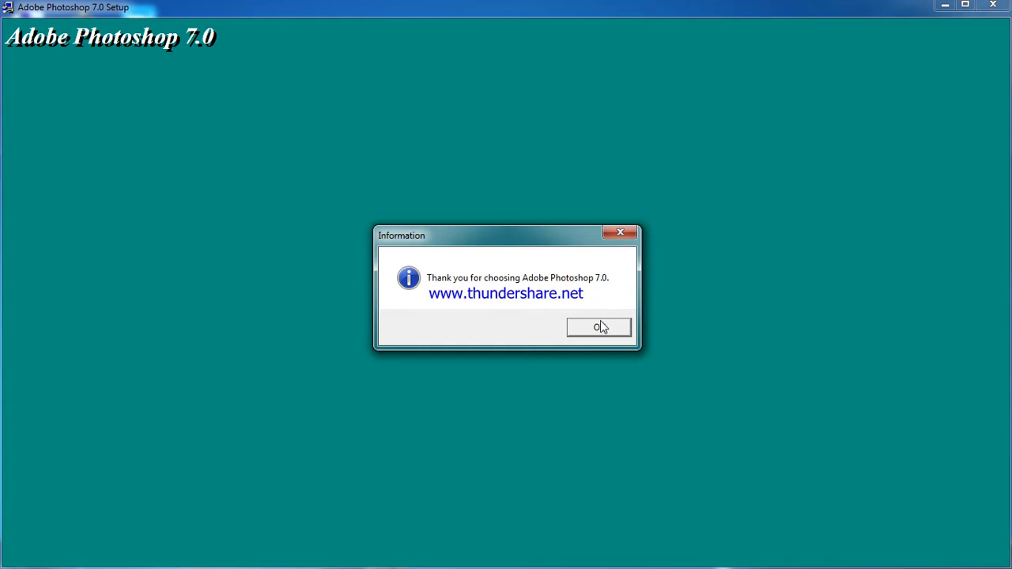
pyautogui.click(599, 328)
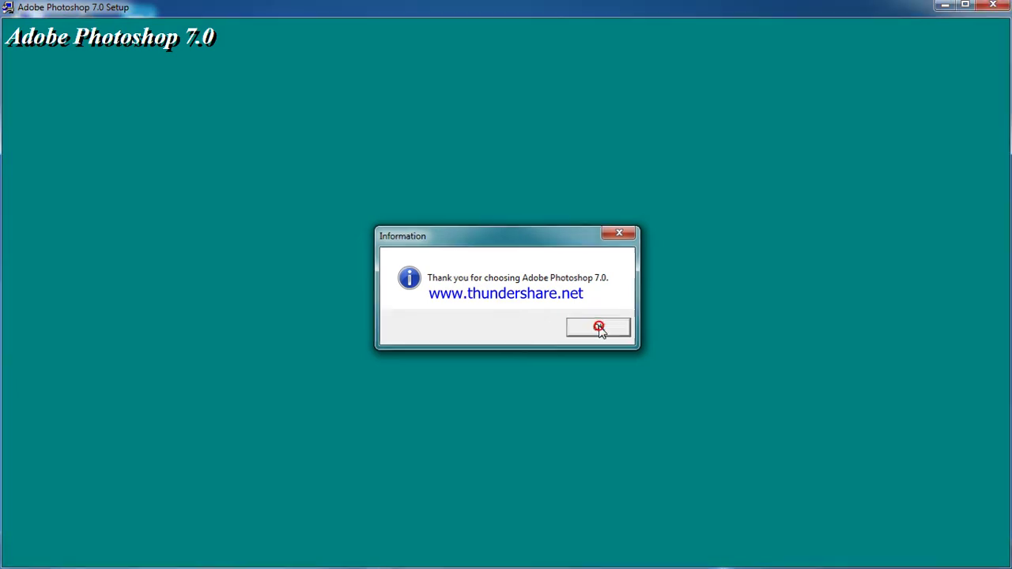
pyautogui.click(993, 6)
# Step: Refresh the Windows 7 desktop twice from its shortcut menu
pyautogui.rightClick(823, 180)
pyautogui.click(837, 221)
pyautogui.rightClick(836, 225)
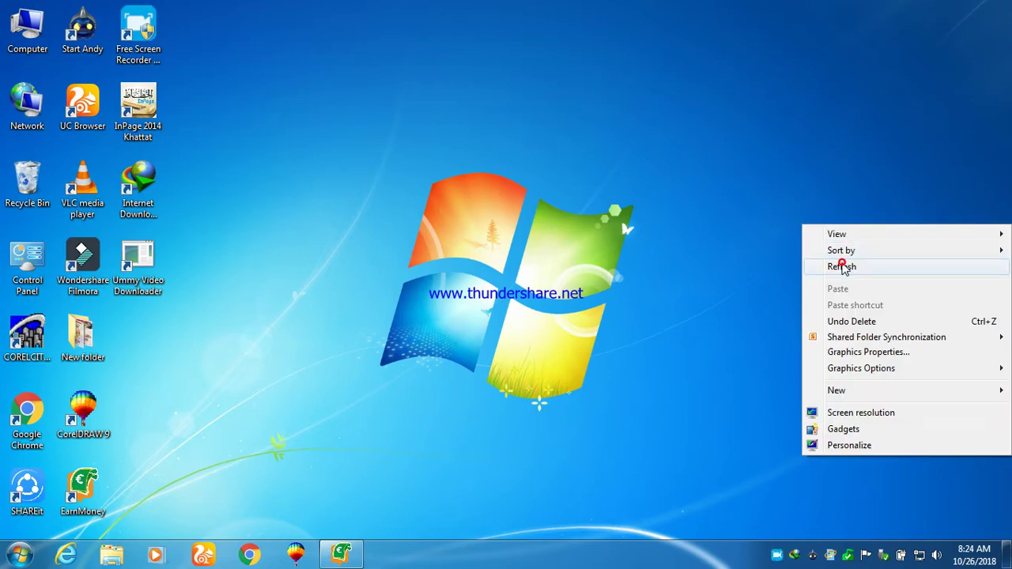
pyautogui.click(841, 266)
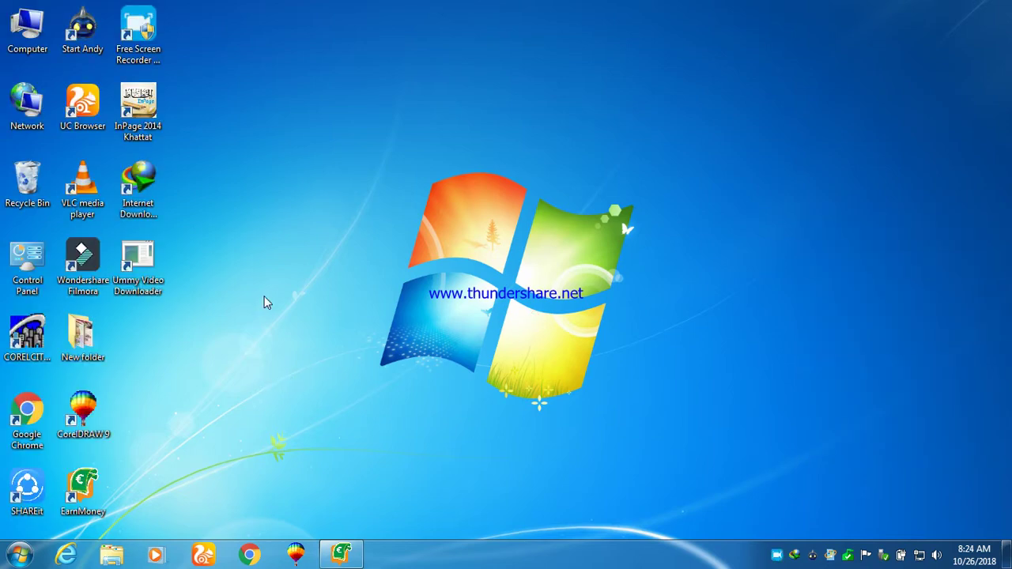
pyautogui.moveTo(267, 1); pyautogui.dragTo(188, 356)
# Step: Drag an Adobe Photoshop 7.0 shortcut from the Start menu beside New folder and launch it
pyautogui.click(19, 555)
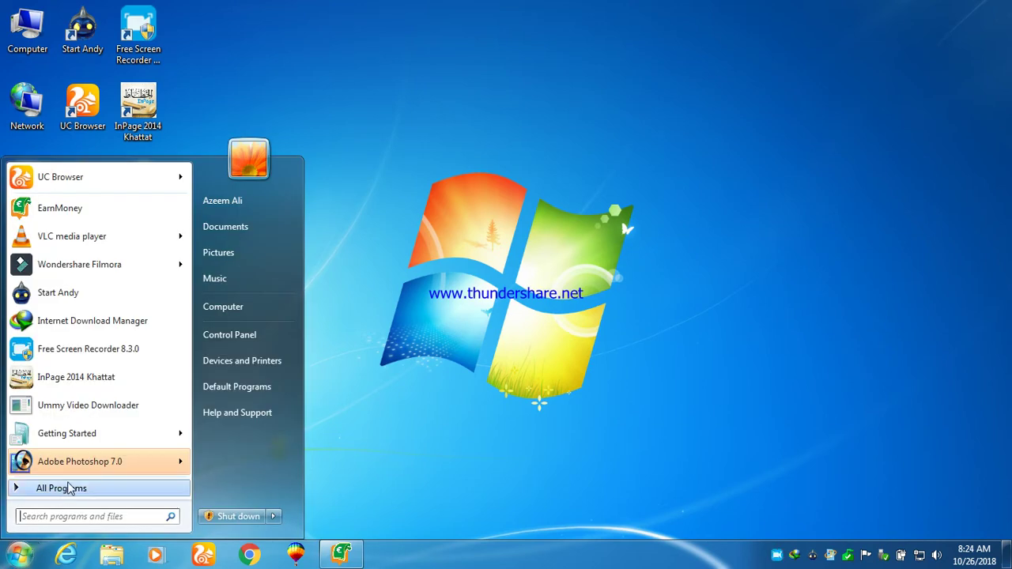
pyautogui.moveTo(80, 462)
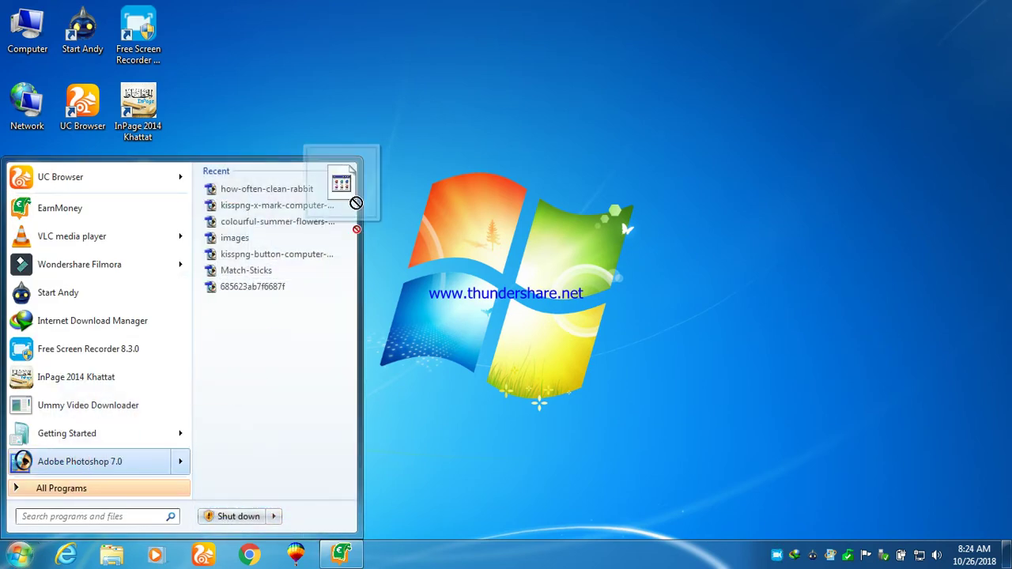
pyautogui.moveTo(85, 464); pyautogui.dragTo(392, 164)
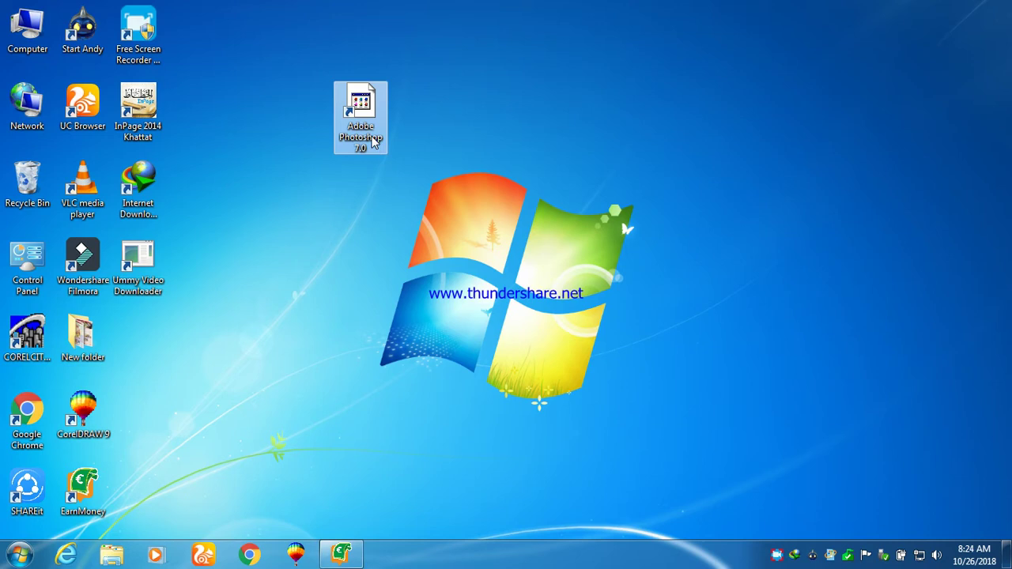
pyautogui.moveTo(369, 110); pyautogui.dragTo(141, 334)
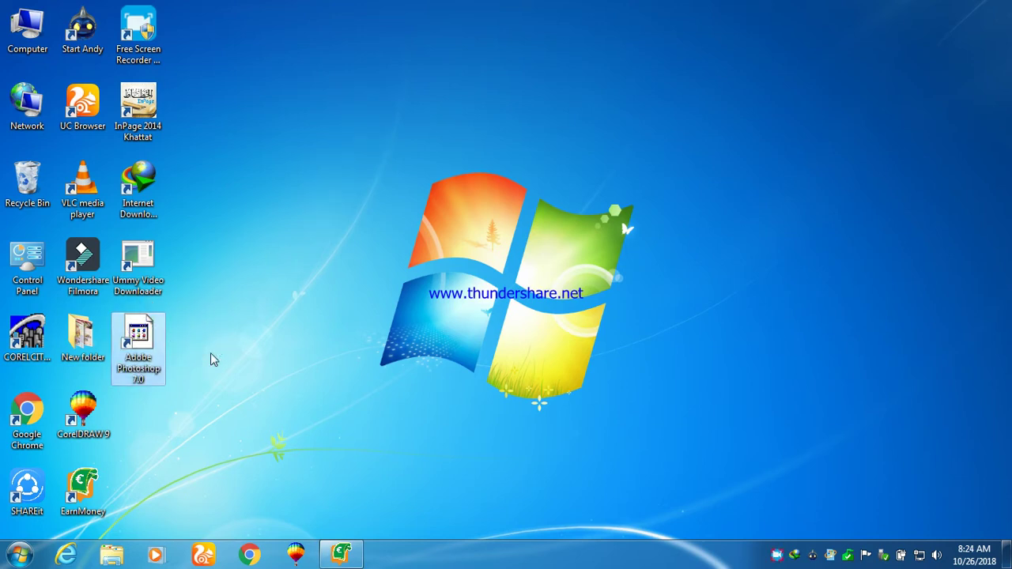
pyautogui.press('Return')
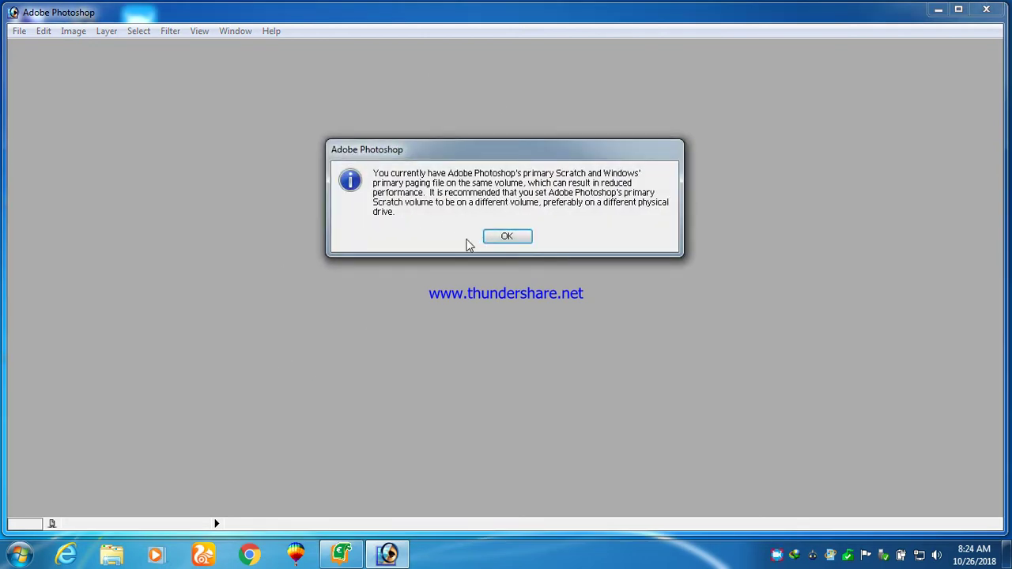
# Step: Dismiss the scratch-disk warning, then maximize, minimize and restore the Photoshop window
pyautogui.click(506, 237)
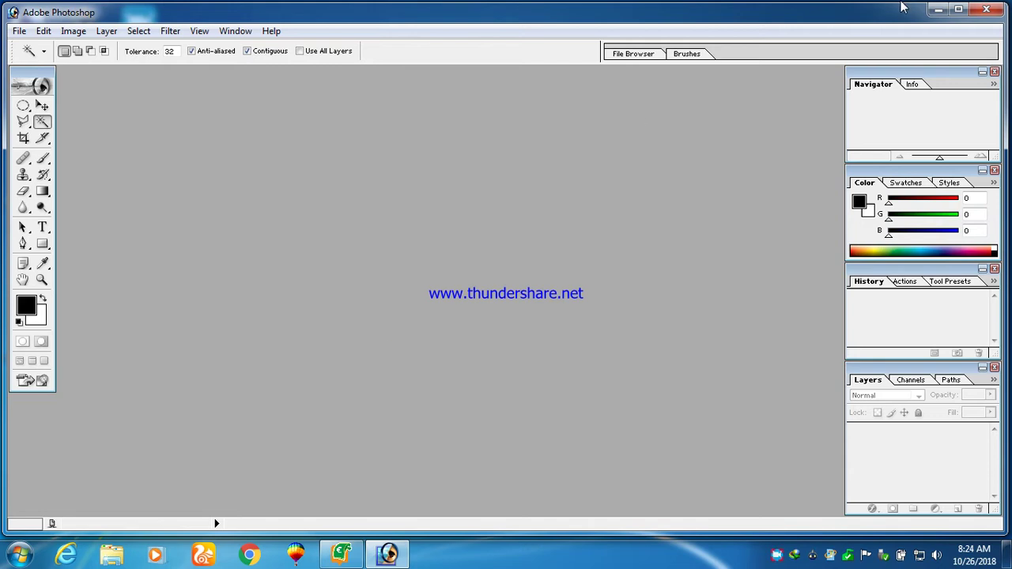
pyautogui.click(959, 9)
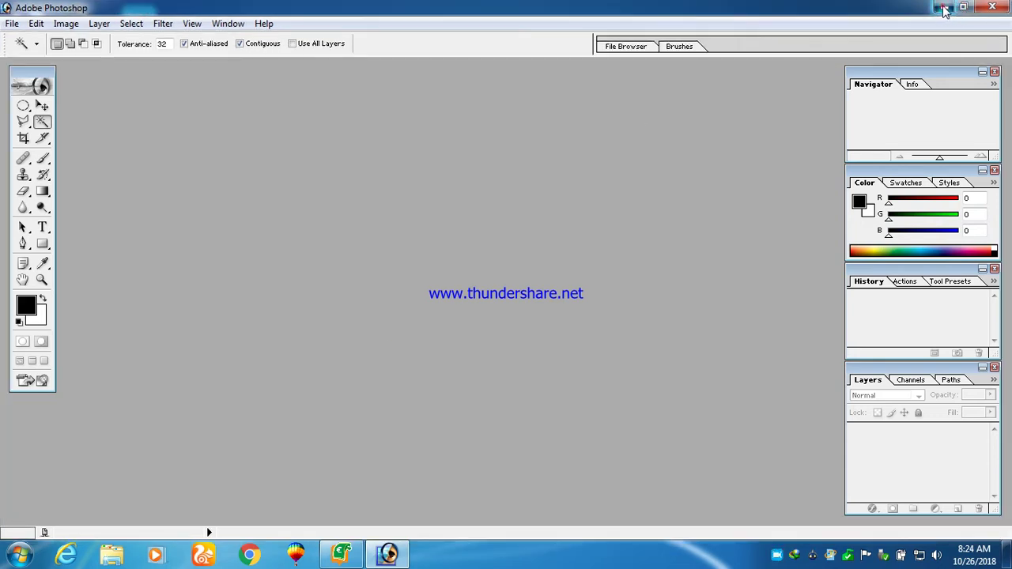
pyautogui.click(945, 7)
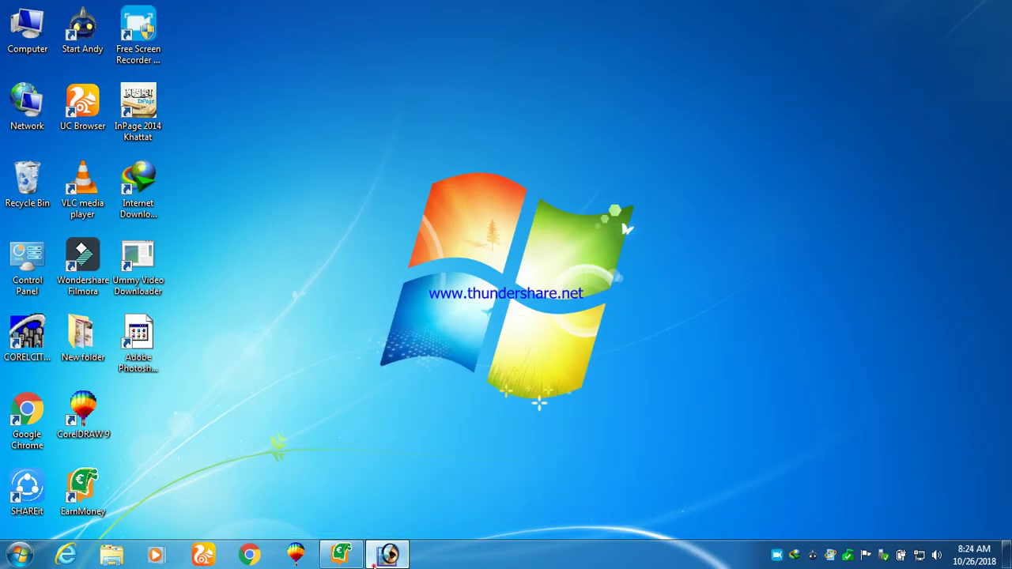
pyautogui.click(388, 554)
# Step: Create a blank Untitled-1 document with File > New, then close it
pyautogui.click(12, 23)
pyautogui.click(29, 41)
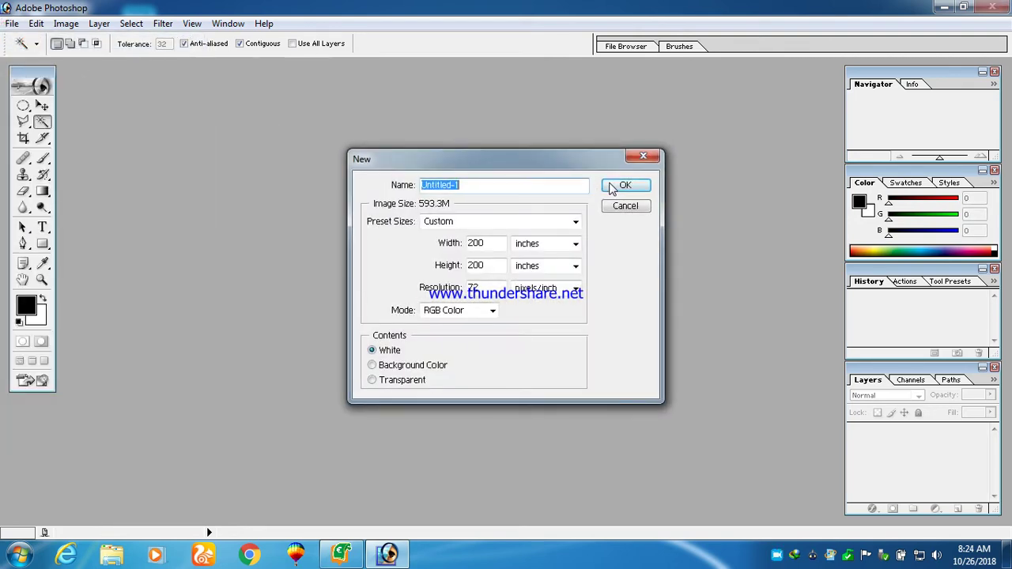
pyautogui.click(609, 183)
pyautogui.click(485, 72)
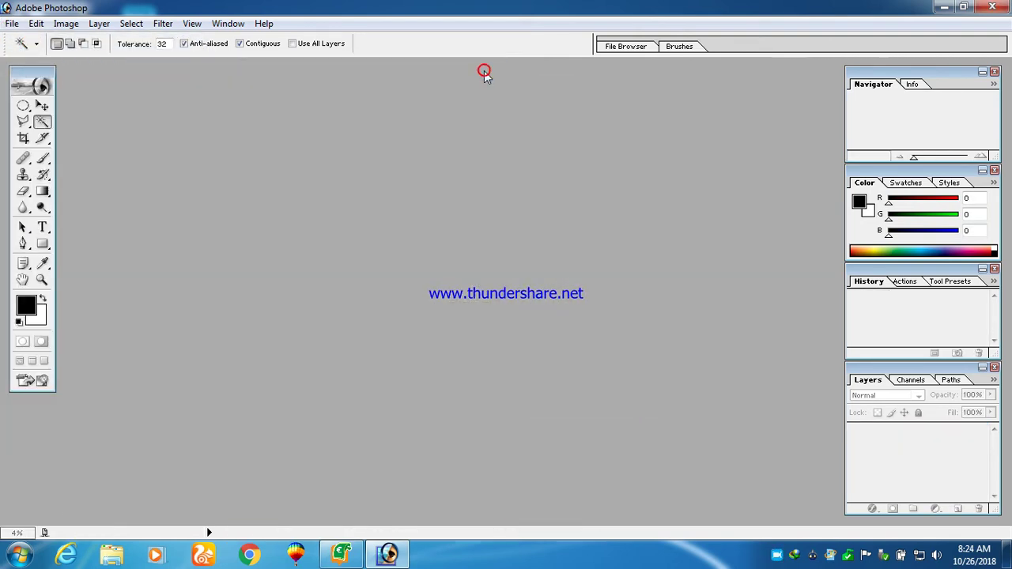
# Step: Select the Healing Brush, quit Photoshop, and refresh the desktop
pyautogui.click(23, 159)
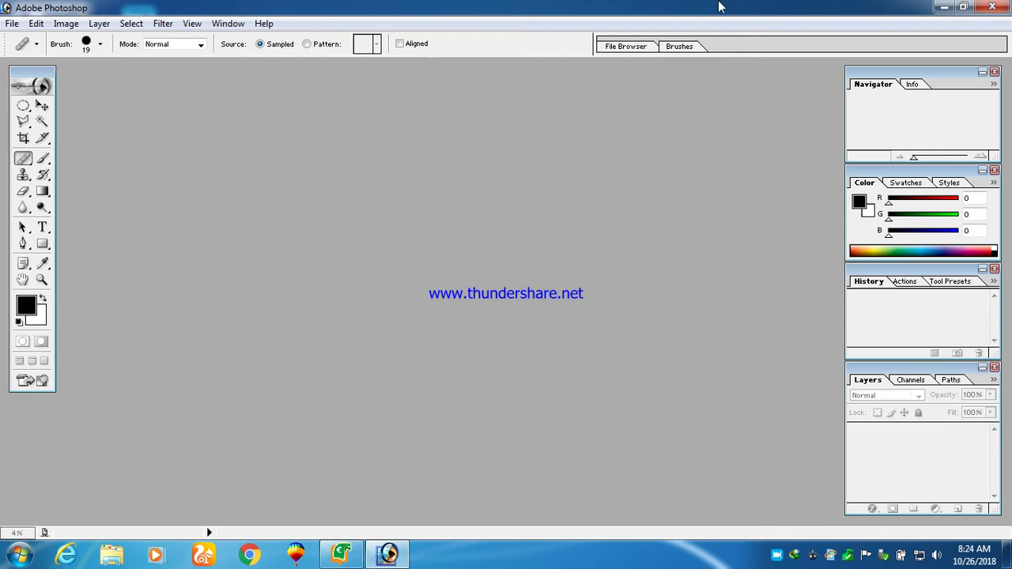
pyautogui.click(993, 6)
pyautogui.rightClick(567, 237)
pyautogui.click(587, 272)
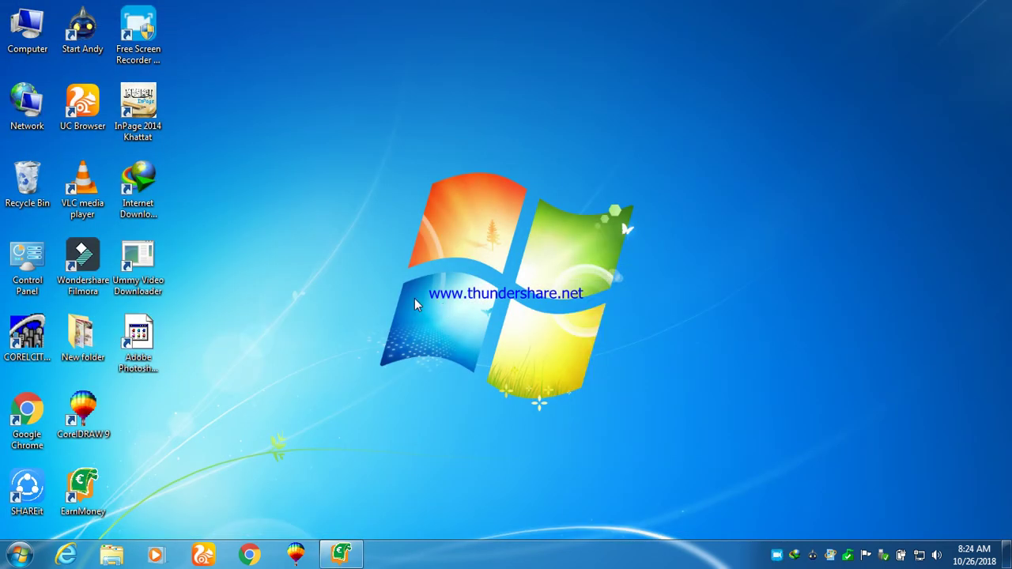